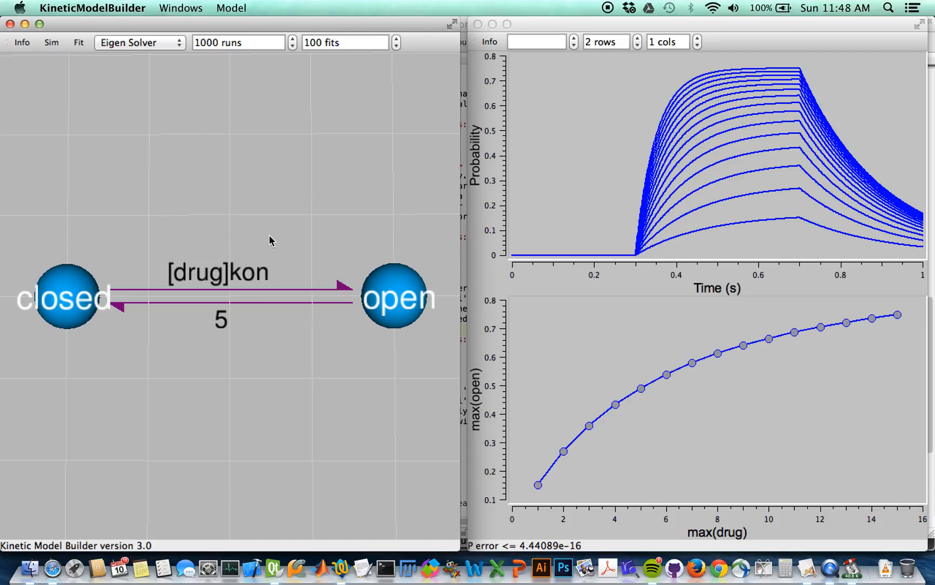
- Examine the kon entries in the model's Variables and Mutant Variables tables and compare their values
click(22, 44)
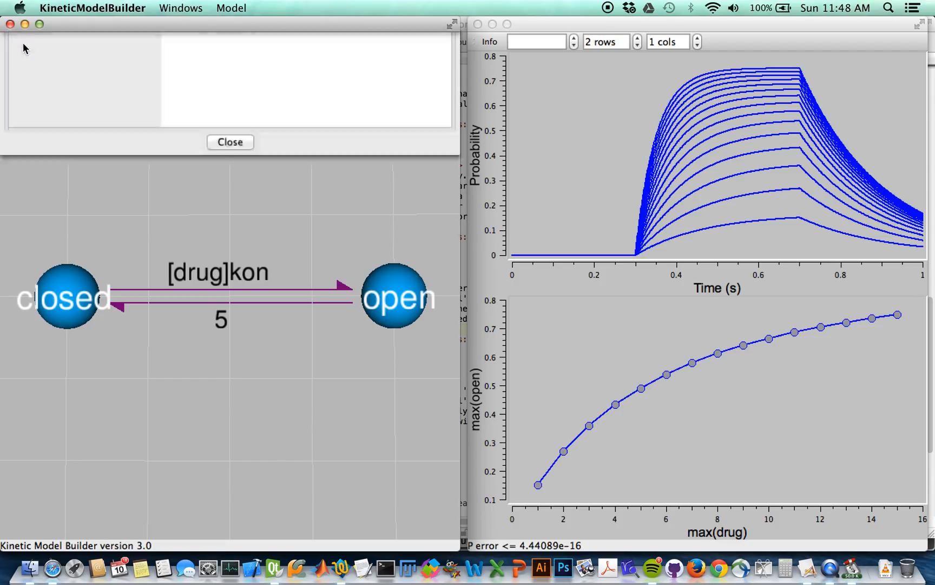
click(86, 43)
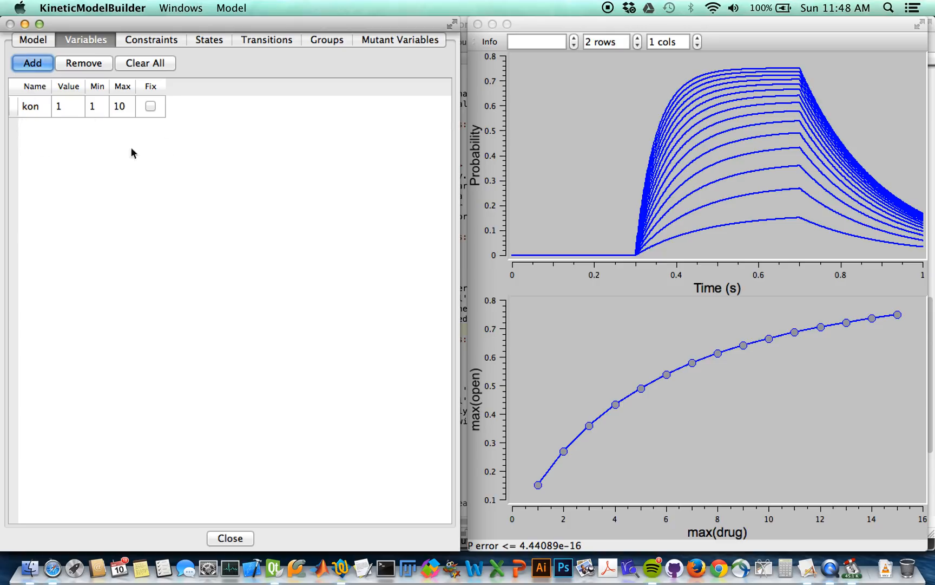
click(35, 109)
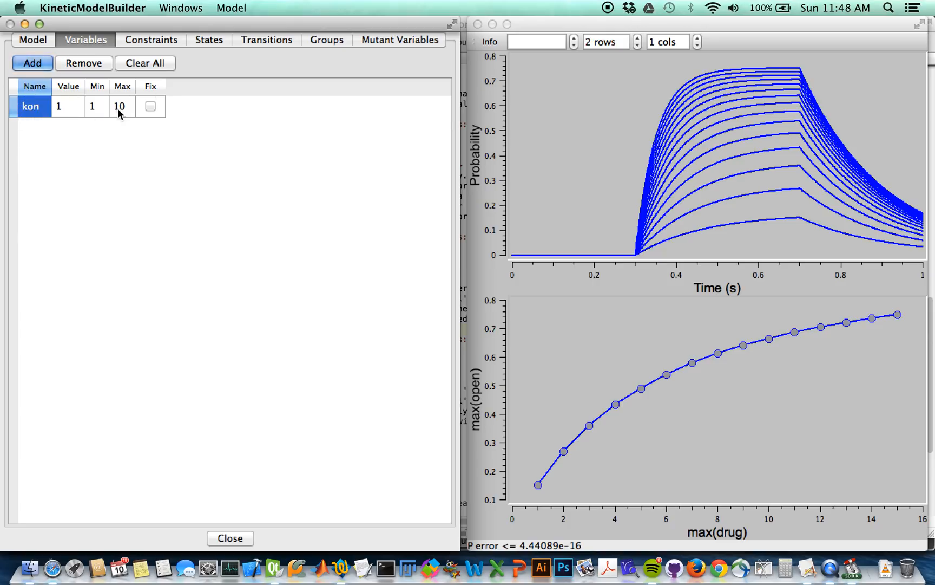
click(78, 111)
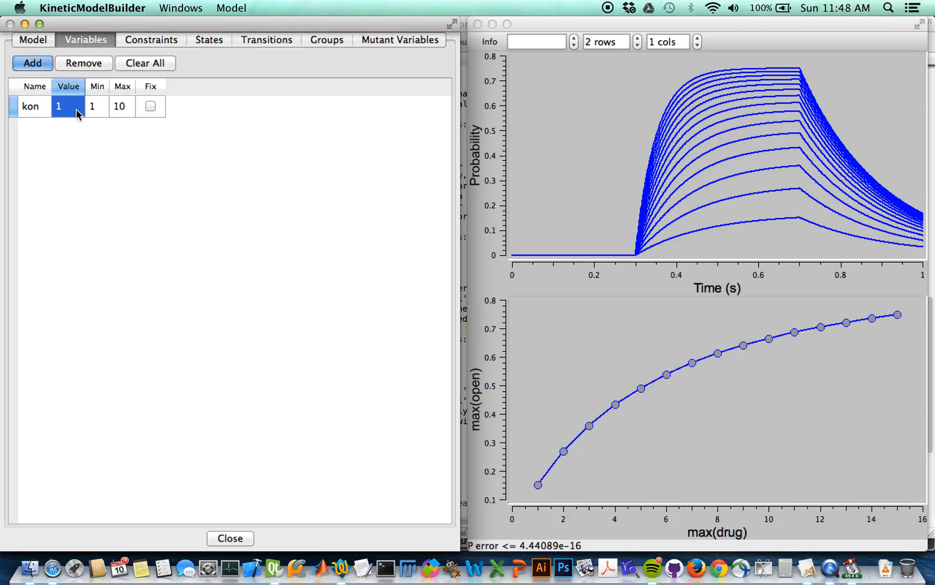
click(392, 39)
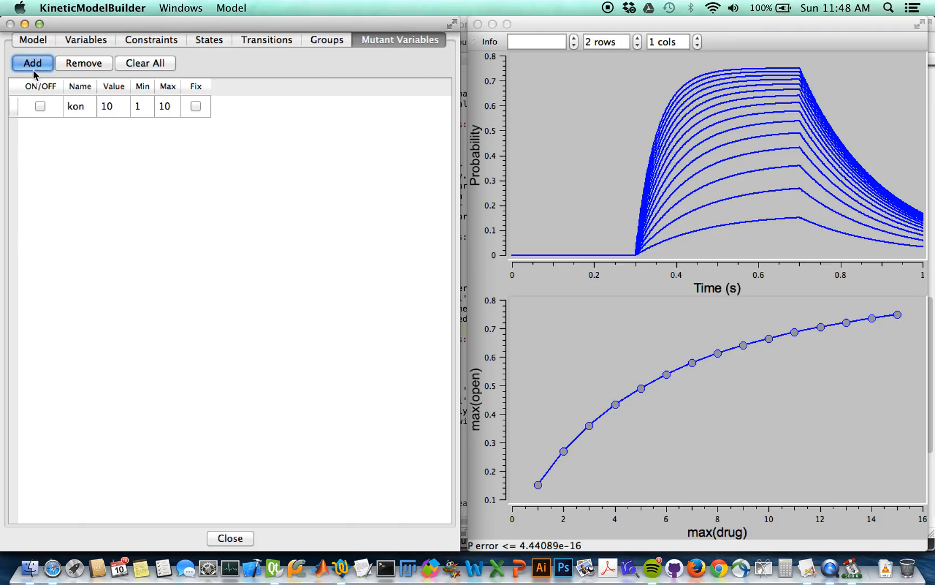
click(77, 107)
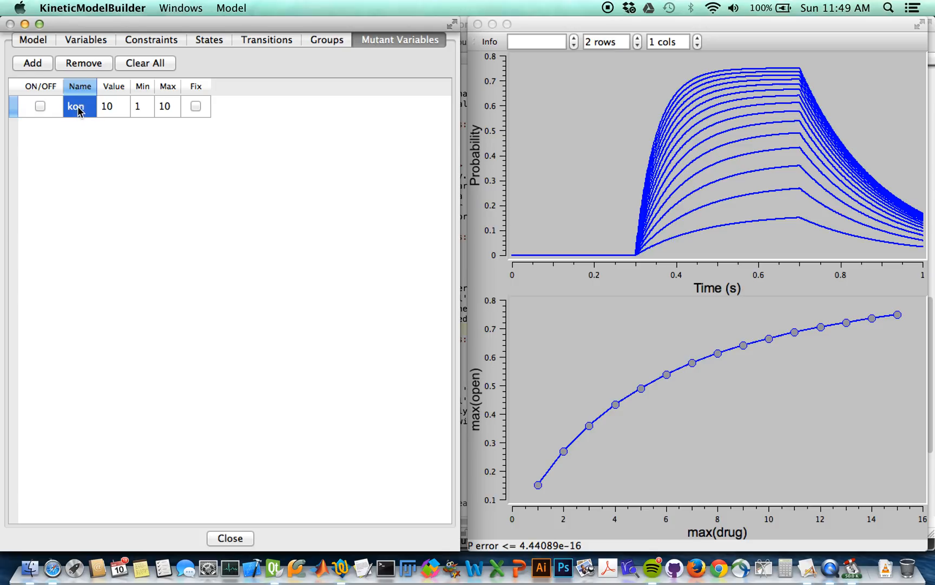
click(115, 105)
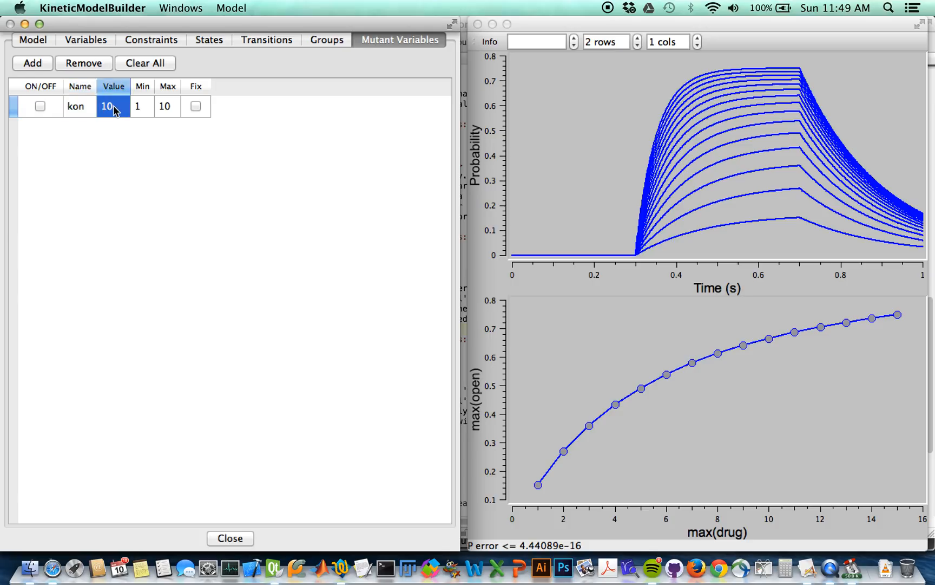
click(94, 40)
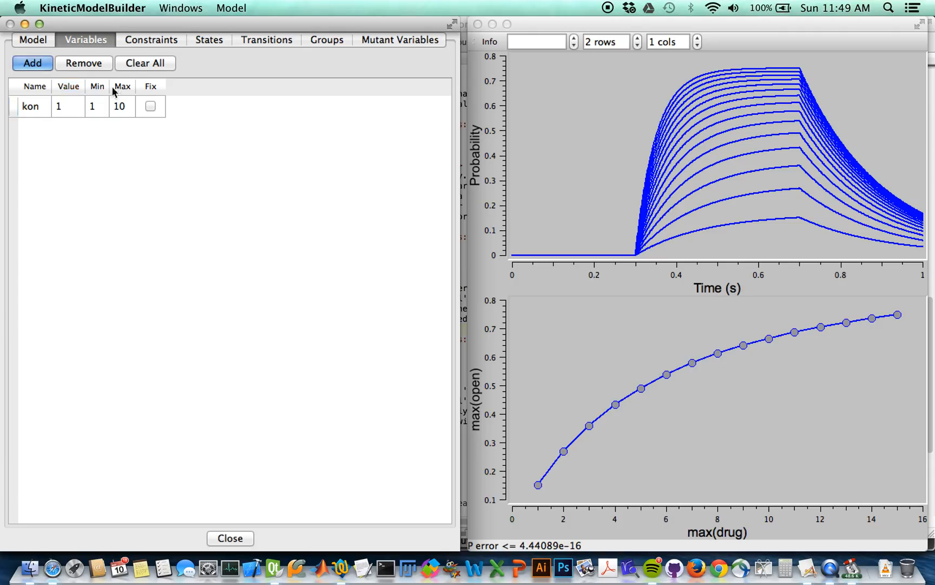
click(378, 40)
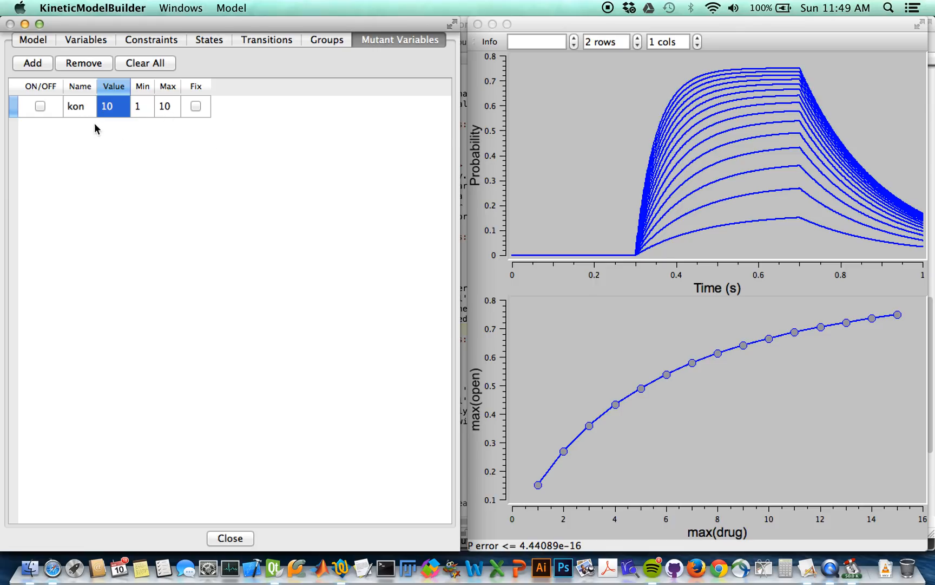
- Turn on the mutant variable kon, close the model settings, and run the simulation
click(40, 106)
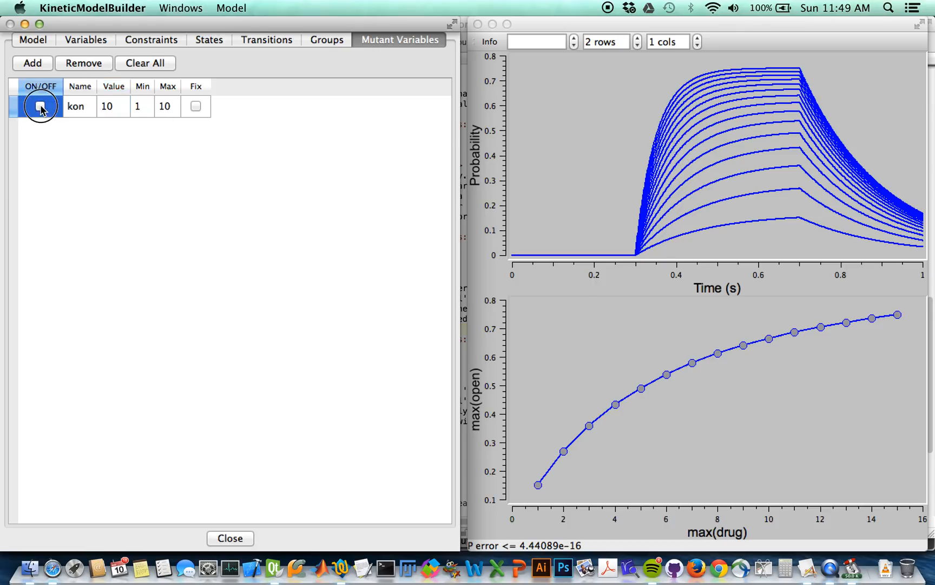
key(Escape)
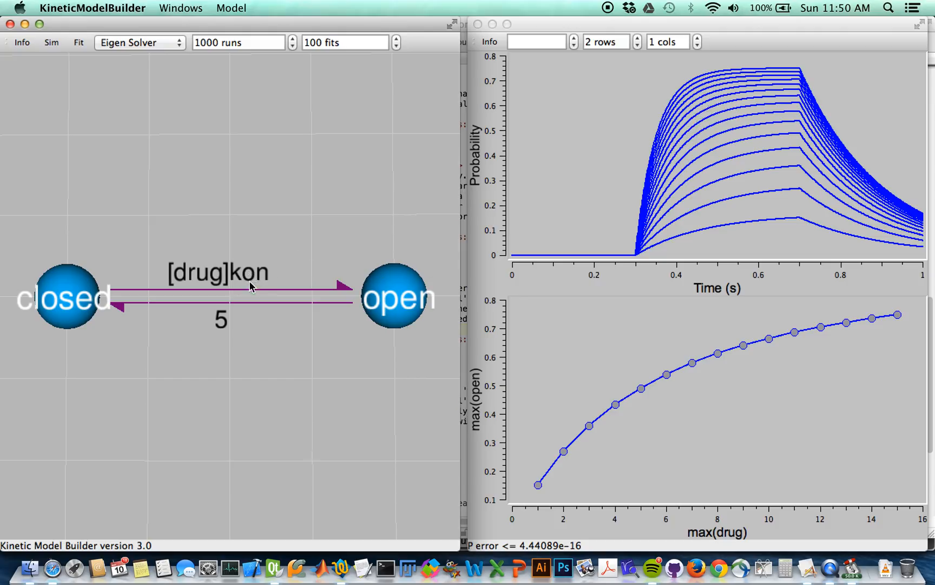
click(52, 44)
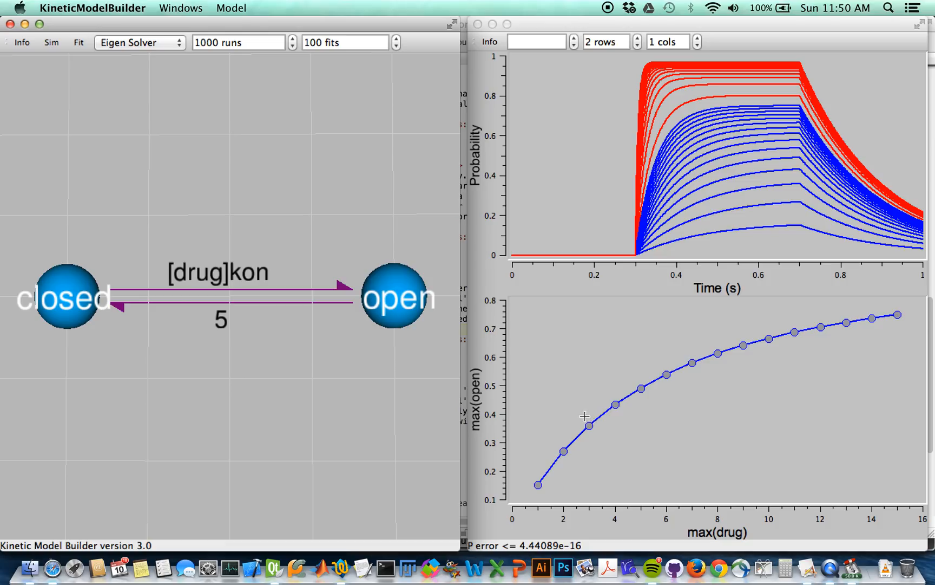
- Show the Mutant curve on the left Y axis of the max(open) versus max(drug) plot
right_click(490, 381)
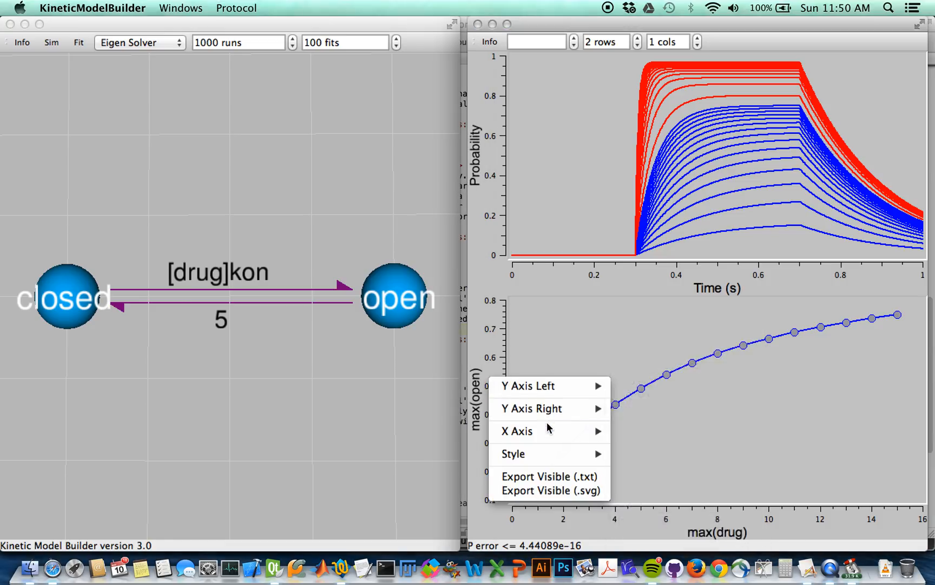
mouse_move(550, 385)
click(637, 428)
click(786, 409)
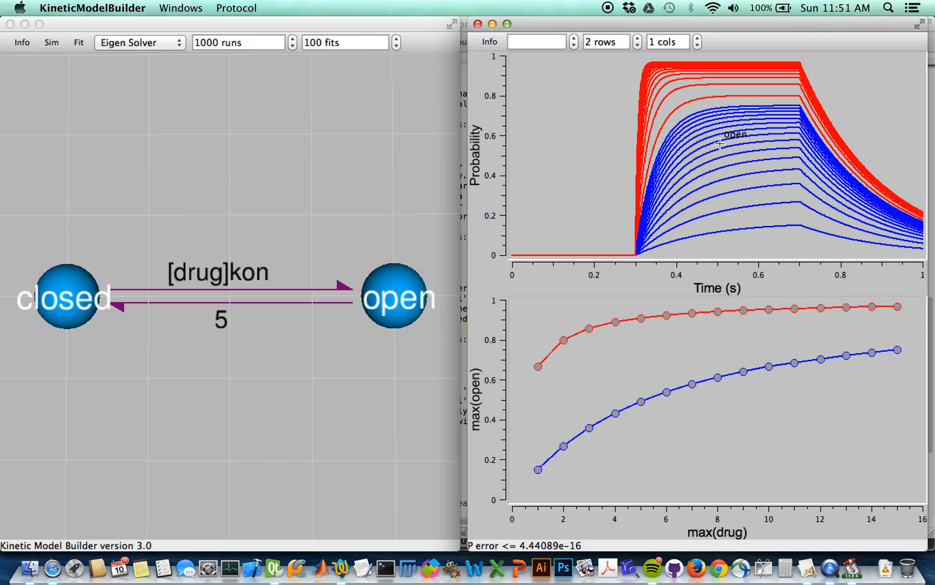
- Turn on both reference data files, open.txt and mutant open.txt, in the protocol's reference data
click(490, 43)
click(755, 41)
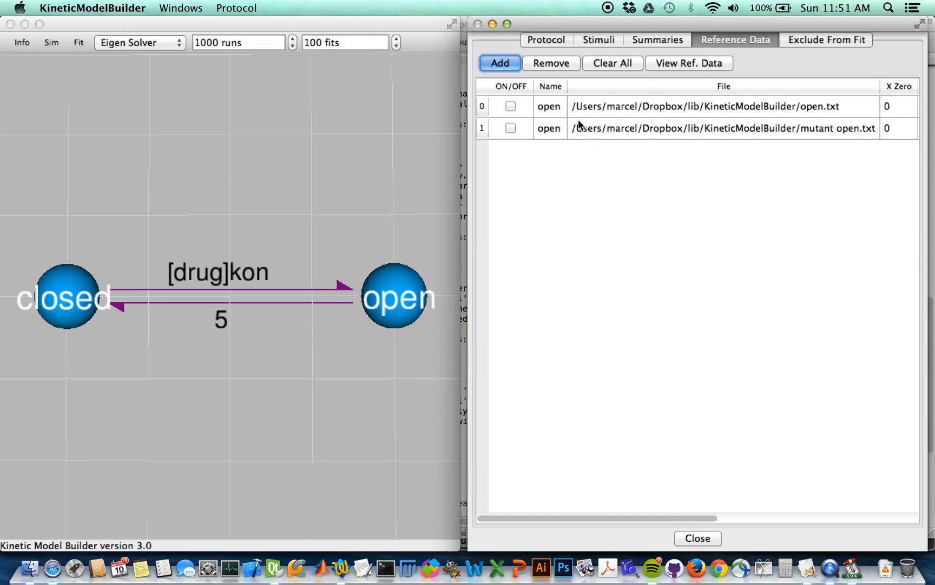
click(512, 107)
click(511, 128)
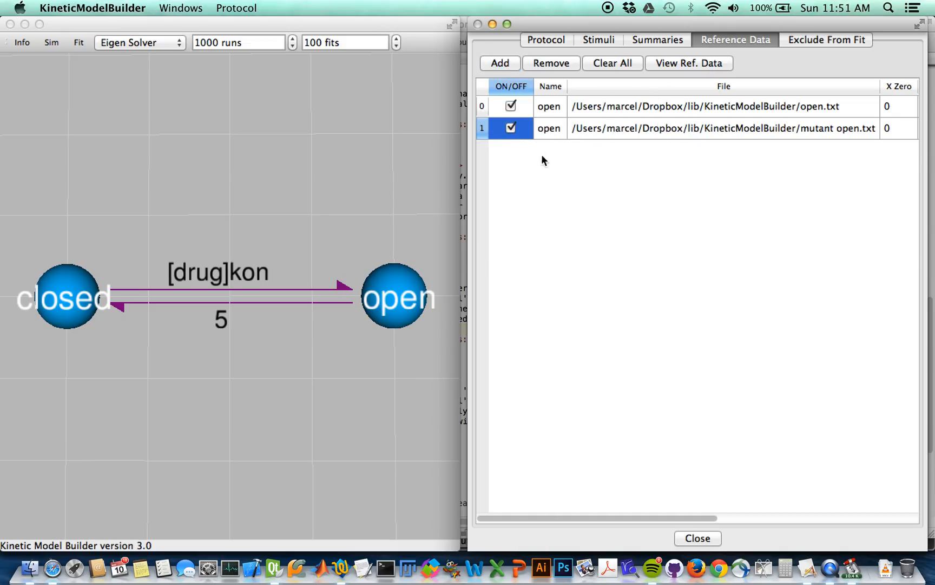
- Inspect the signal names and Mutant flags of the two reference data entries
click(551, 106)
click(551, 128)
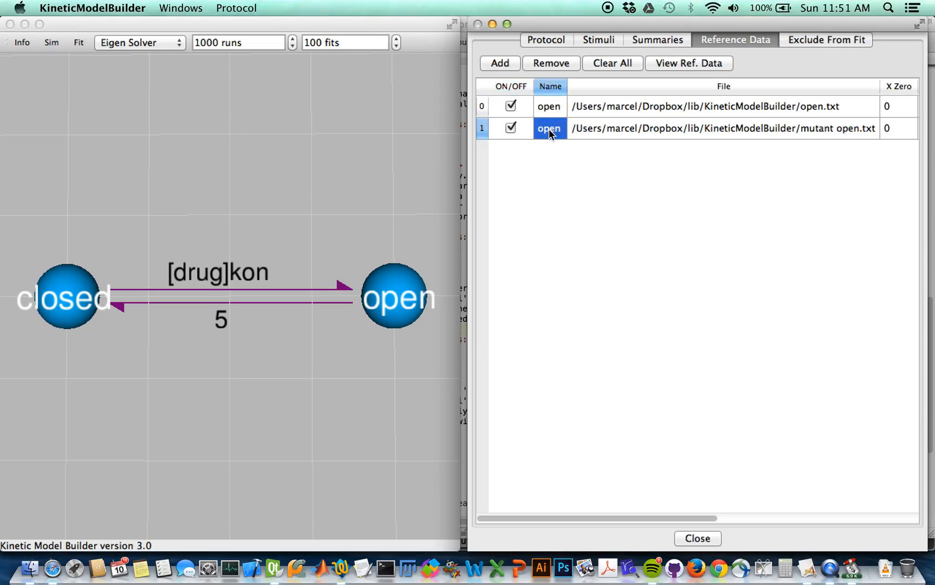
click(521, 519)
drag(521, 518, 739, 492)
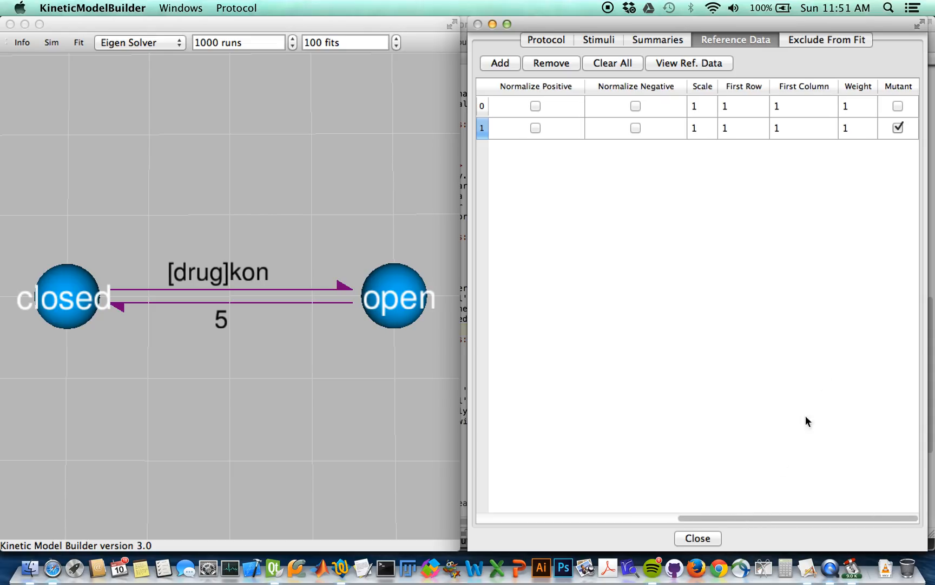
click(910, 109)
click(843, 193)
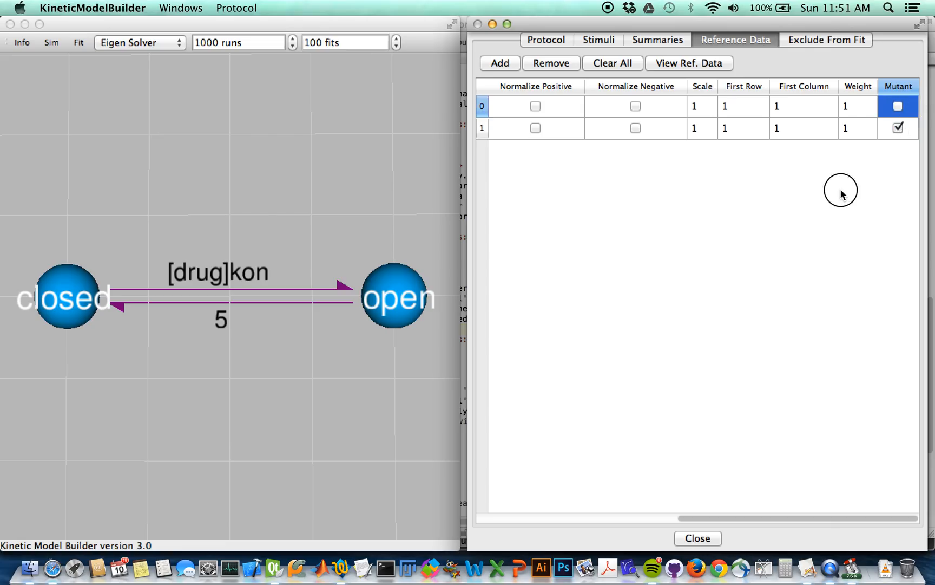
- Close the protocol settings and rerun the simulation to overlay the reference data on the Probability plot
key(Escape)
click(155, 98)
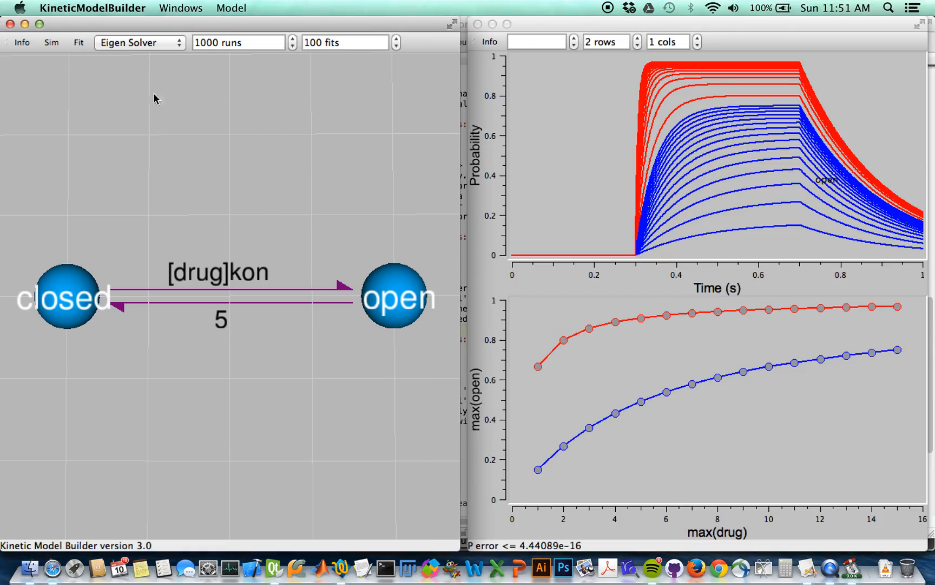
click(51, 43)
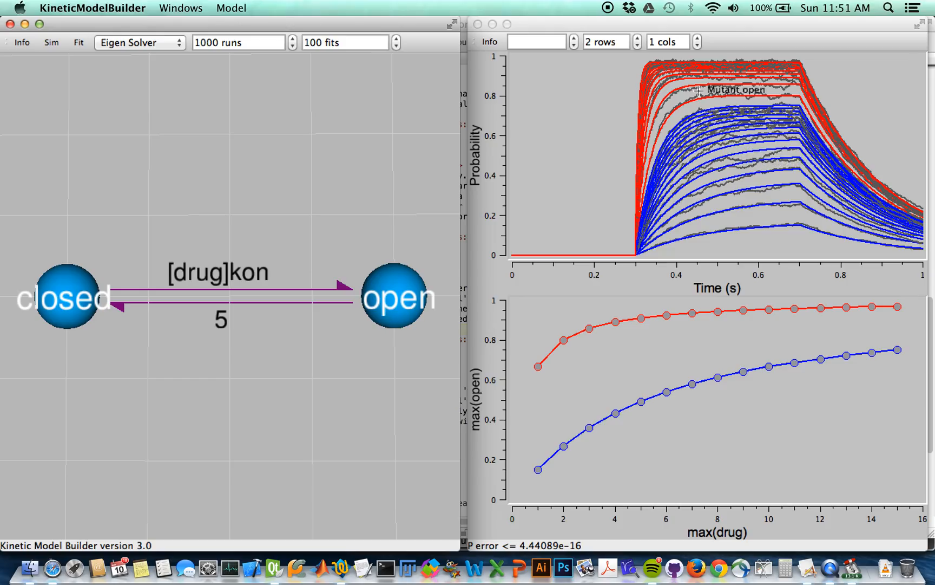
- Hide the Mutant traces on the left Y axis of the Probability plot, leaving Wild Type on
right_click(490, 115)
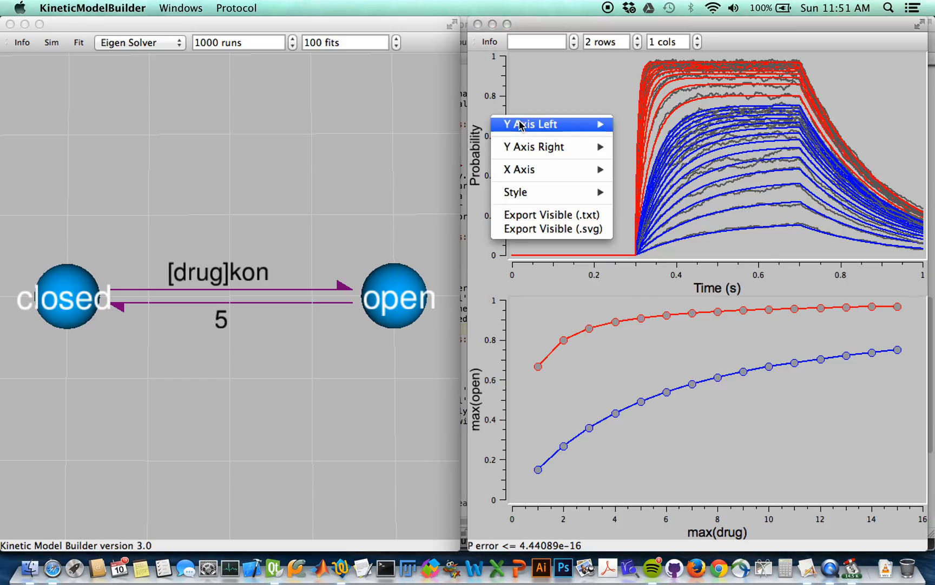
mouse_move(528, 125)
click(645, 236)
click(618, 96)
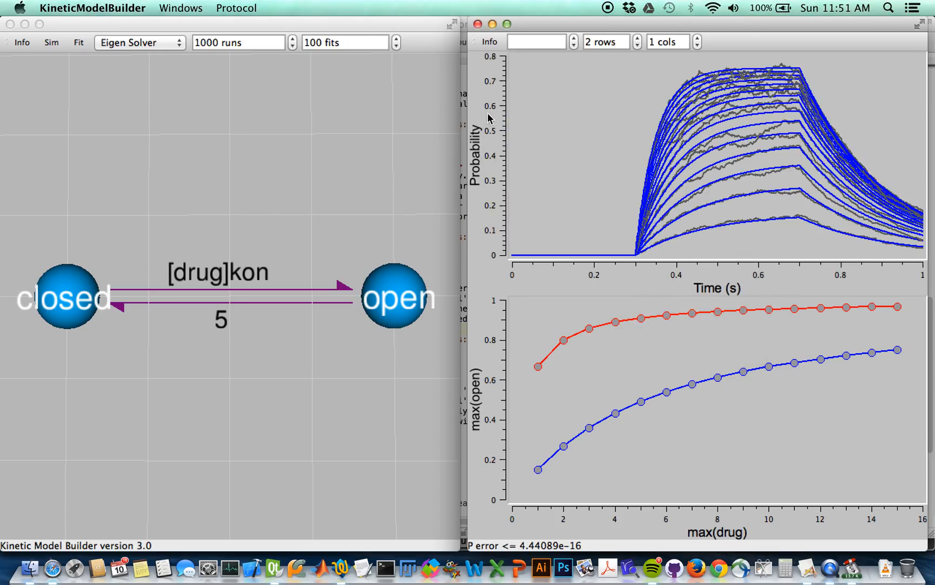
- Switch the Probability plot's left Y axis to display Mutant traces instead of Wild Type
right_click(491, 118)
mouse_move(561, 126)
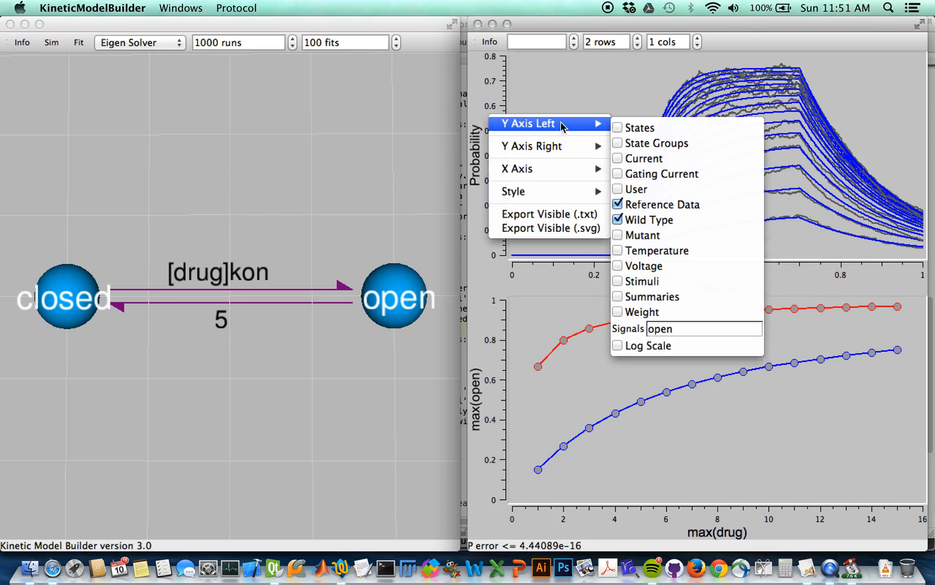
click(644, 235)
click(647, 219)
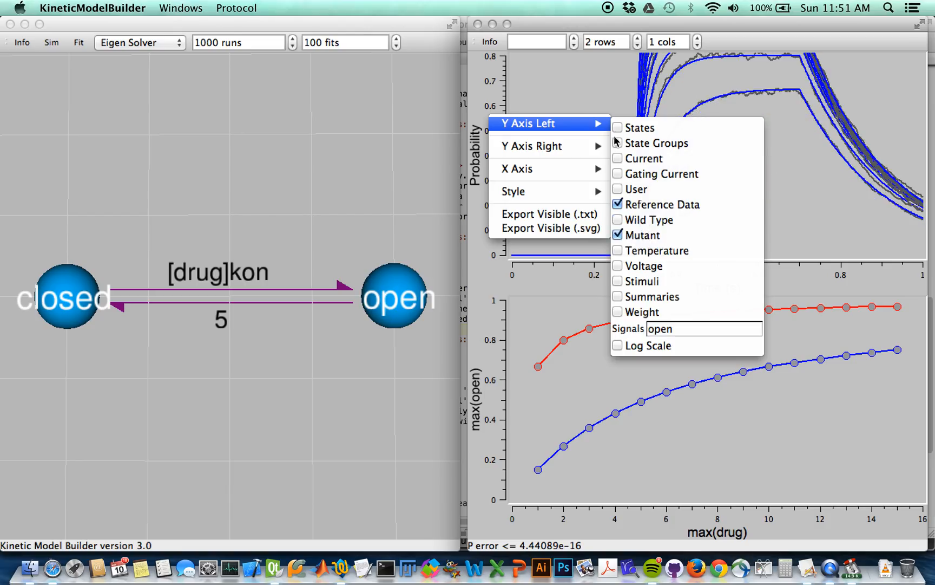
click(609, 96)
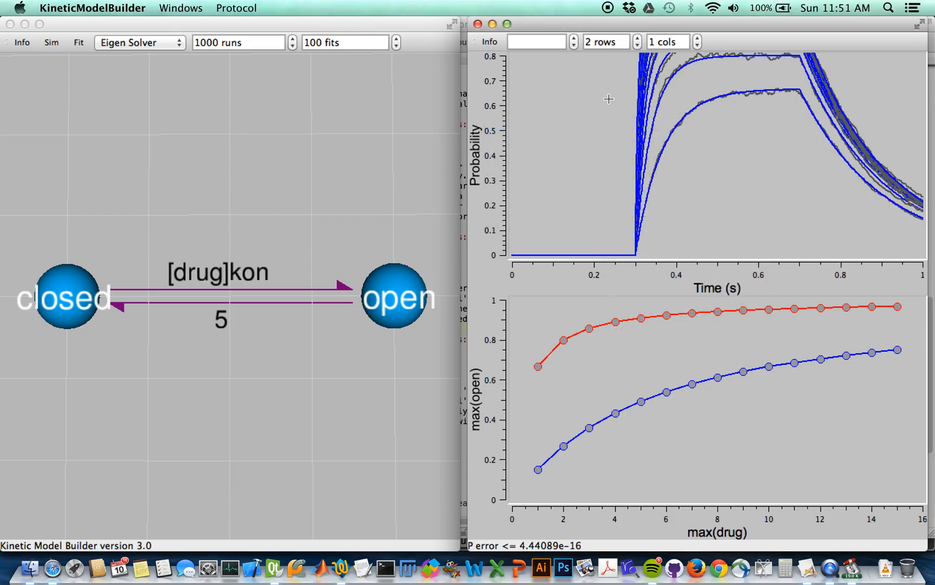
- Turn Wild Type back on for the Probability plot's left Y axis alongside Mutant
right_click(487, 139)
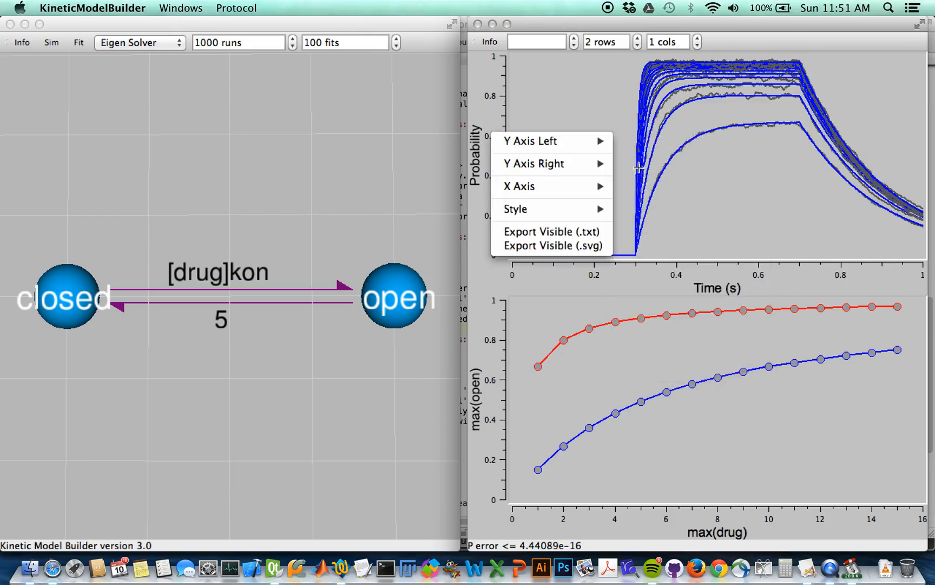
mouse_move(595, 141)
click(620, 237)
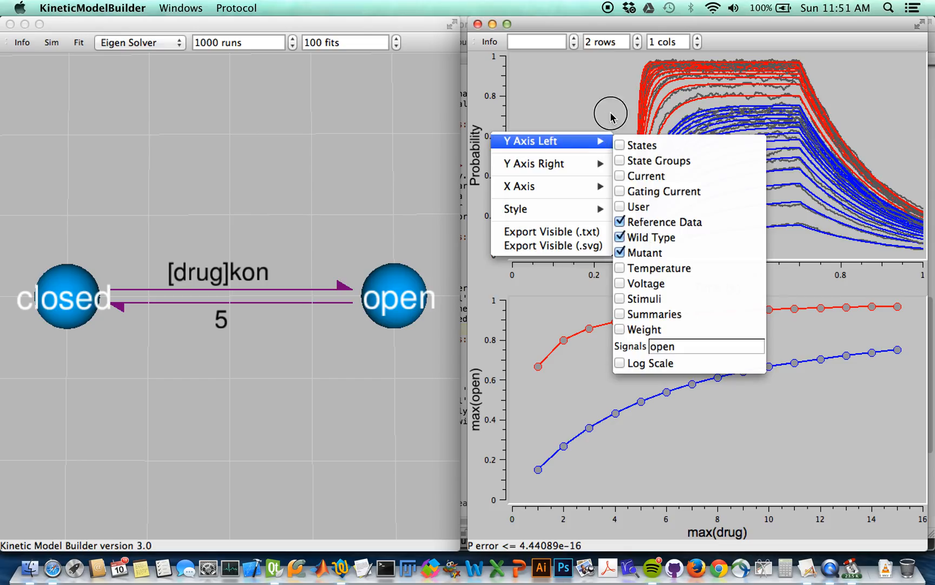
click(610, 117)
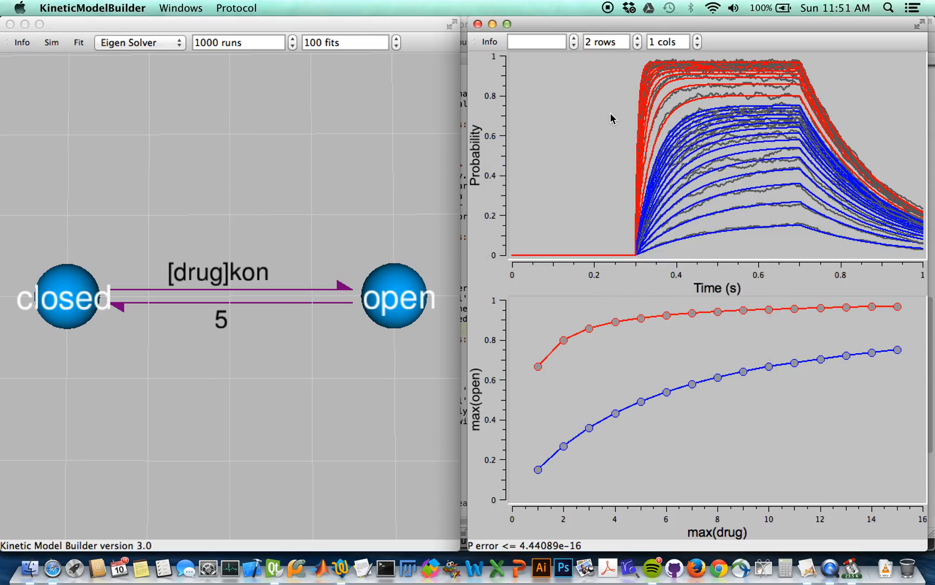
- Set the value of kon to 5 in the model's Variables table
click(265, 161)
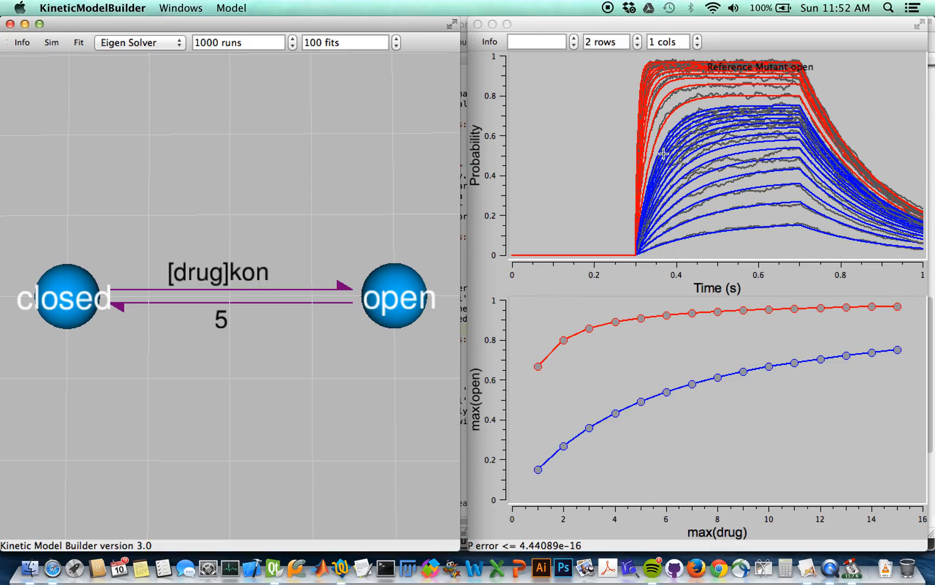
click(23, 44)
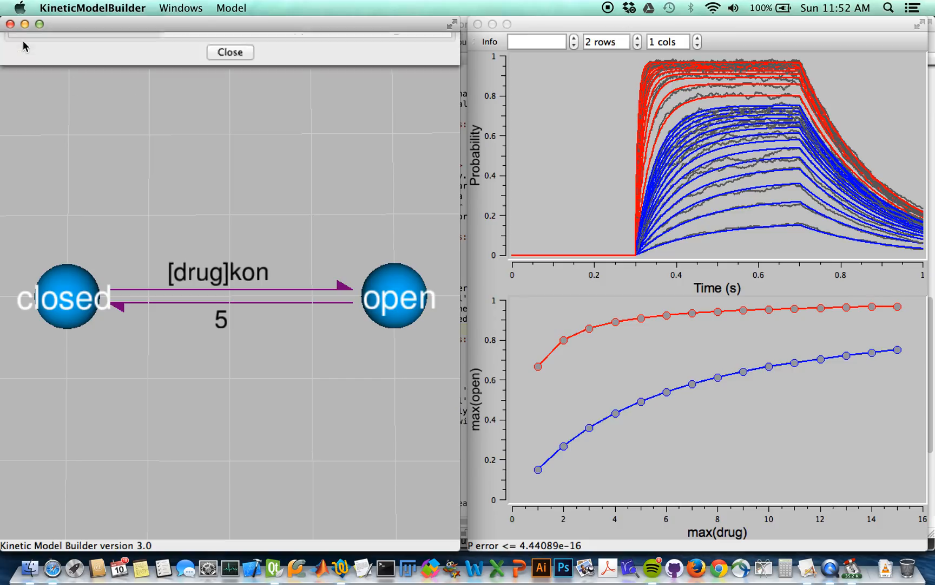
click(102, 43)
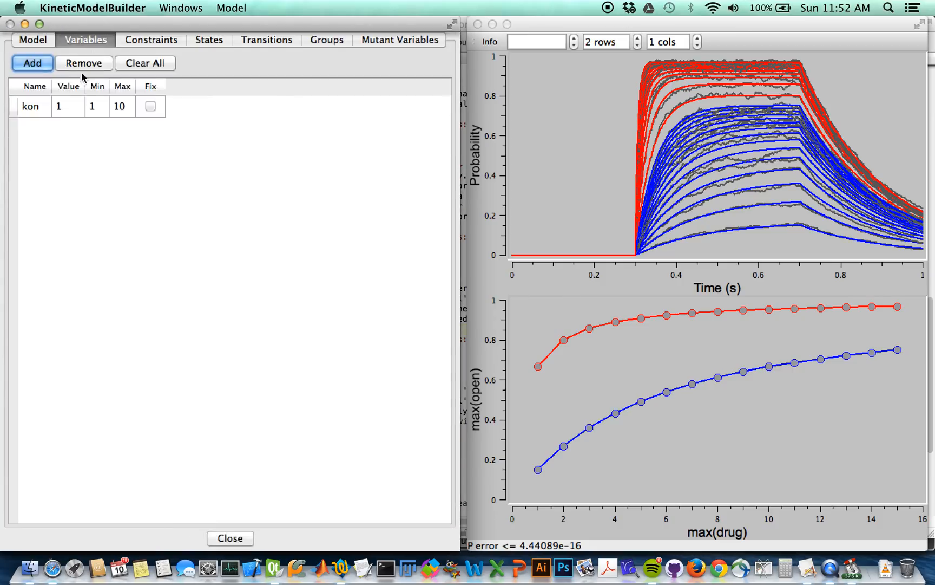
double_click(70, 106)
text(5)
click(124, 171)
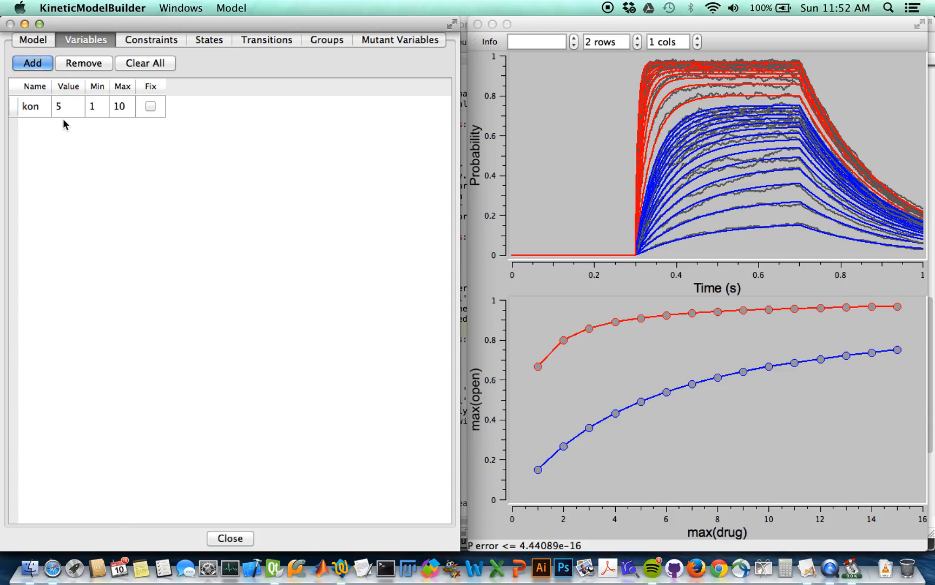
- Set the value of kon to 5 in the Mutant Variables table
click(400, 41)
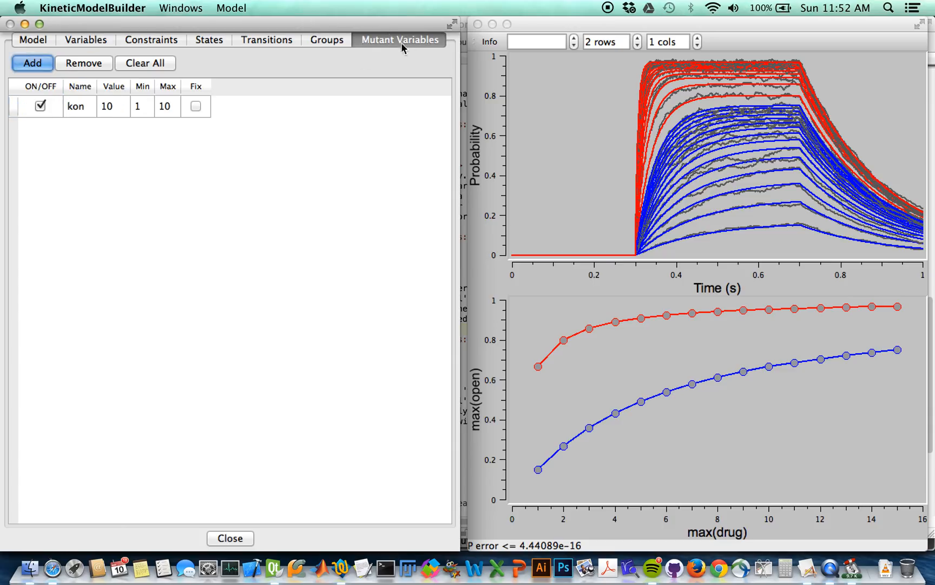
click(106, 112)
text(5)
click(151, 176)
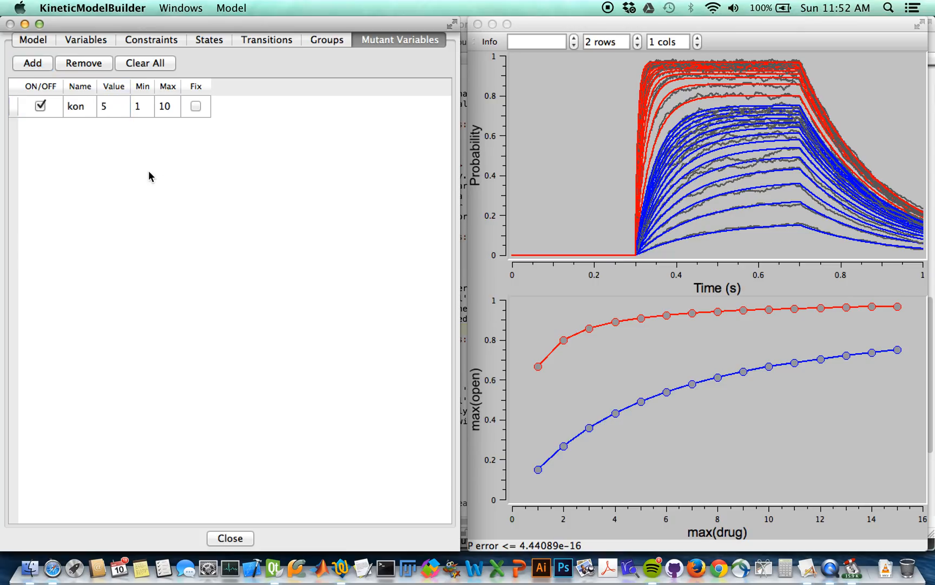
- Close the model settings and simulate the wild-type and mutant models with the new kon values
key(Escape)
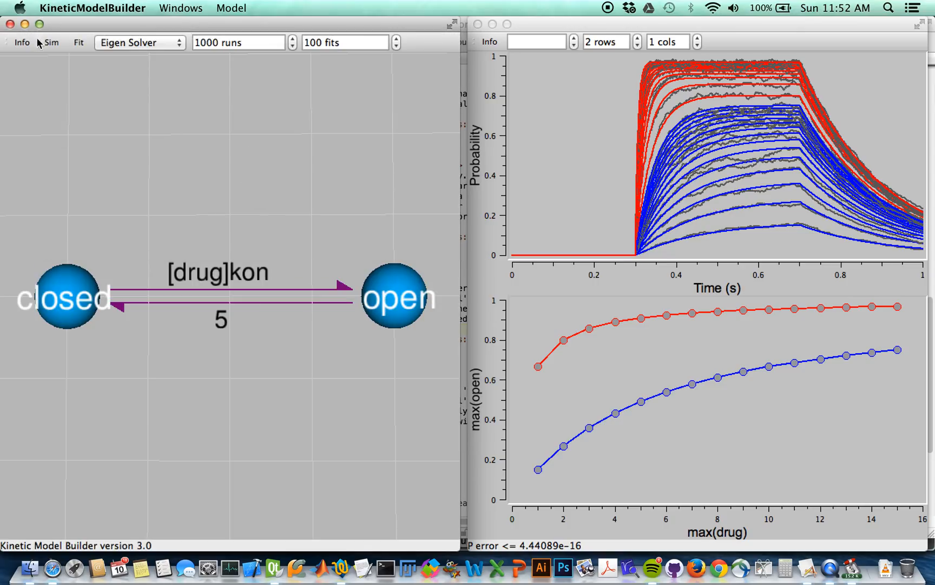
click(50, 43)
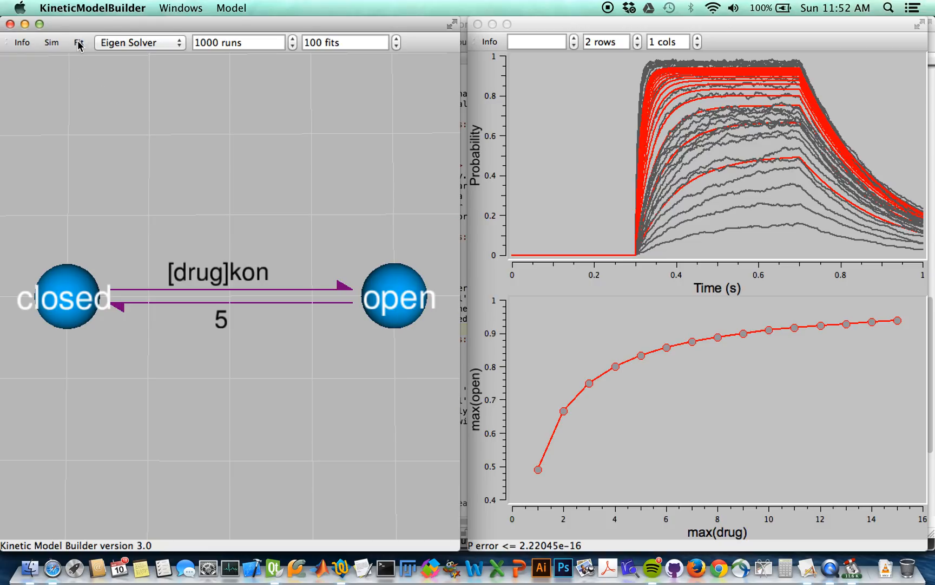
- Review the Fix option for kon in the Variables and Mutant Variables tables, leaving kon unfixed in both
click(22, 43)
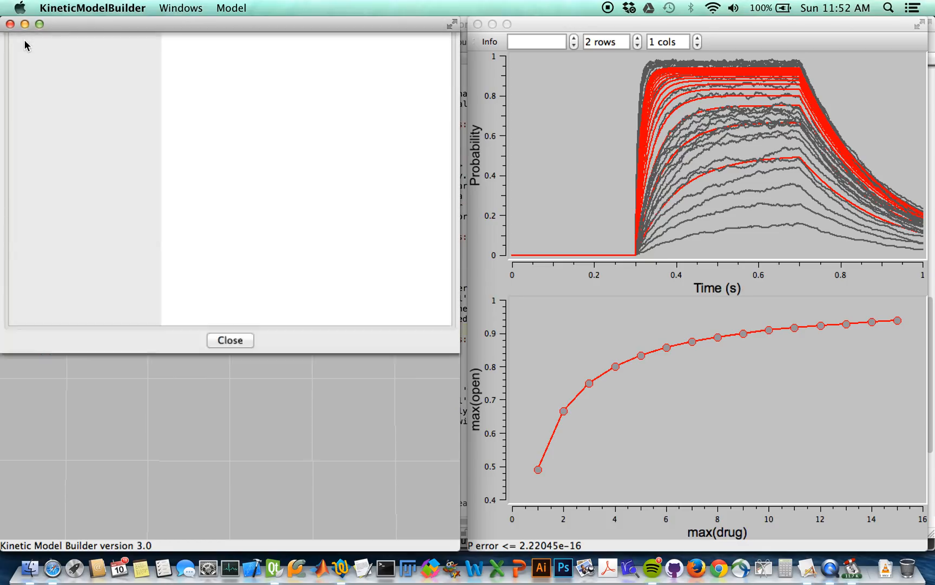
click(83, 43)
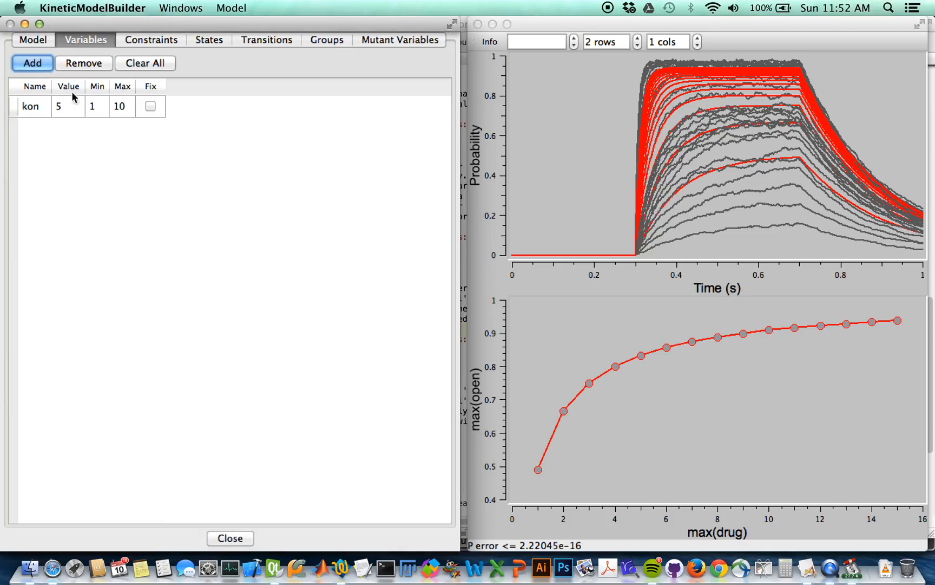
click(151, 108)
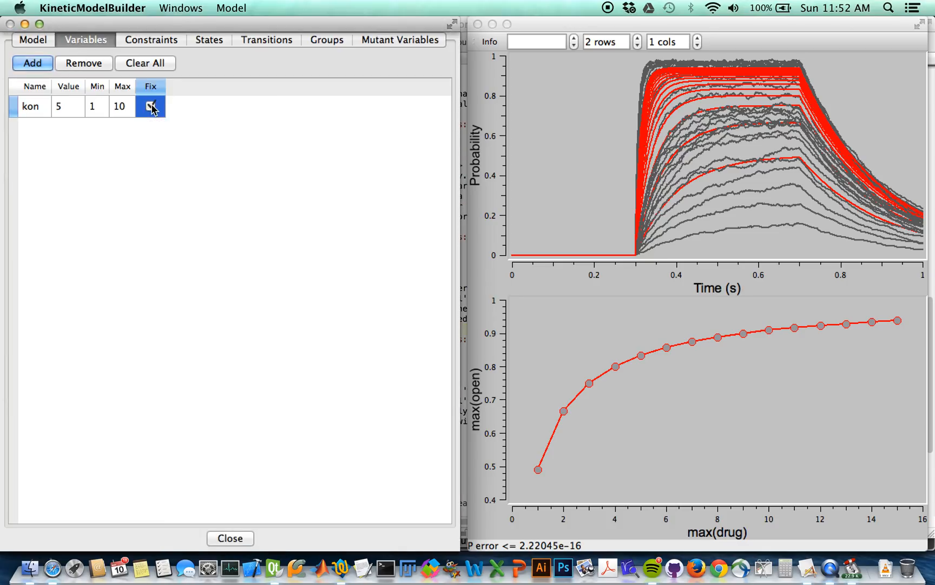
click(414, 38)
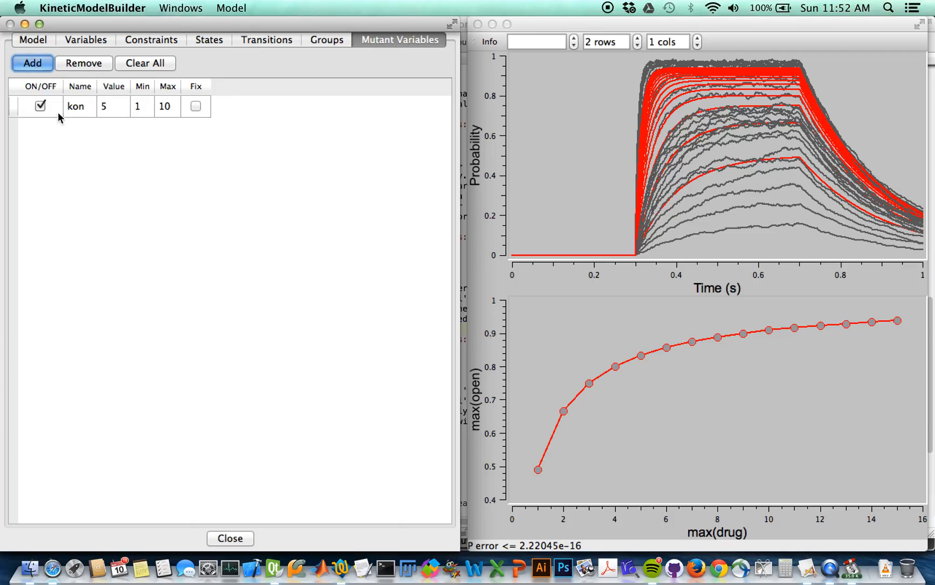
key(Escape)
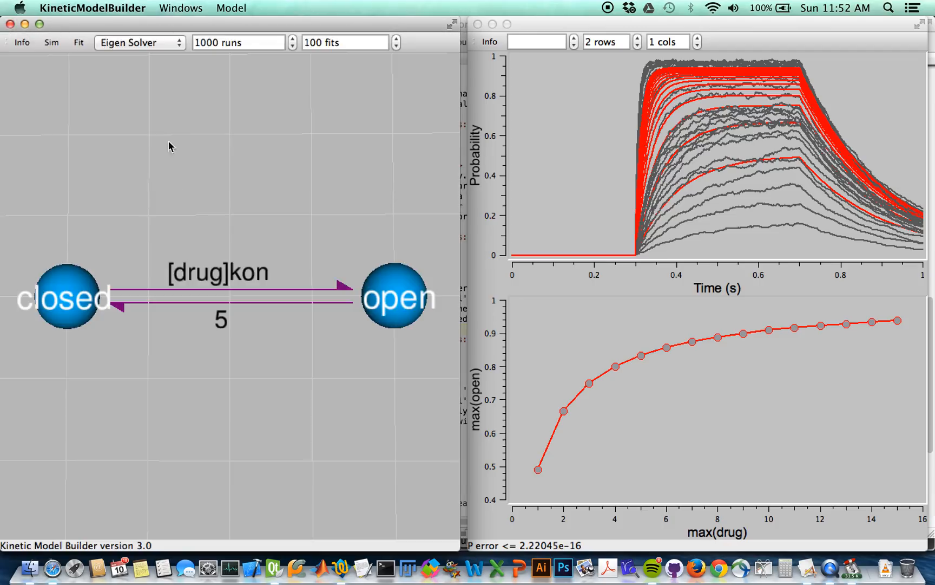
- Fit the model to the reference data and review the fitted kon in the Variables and Mutant Variables tables
click(79, 44)
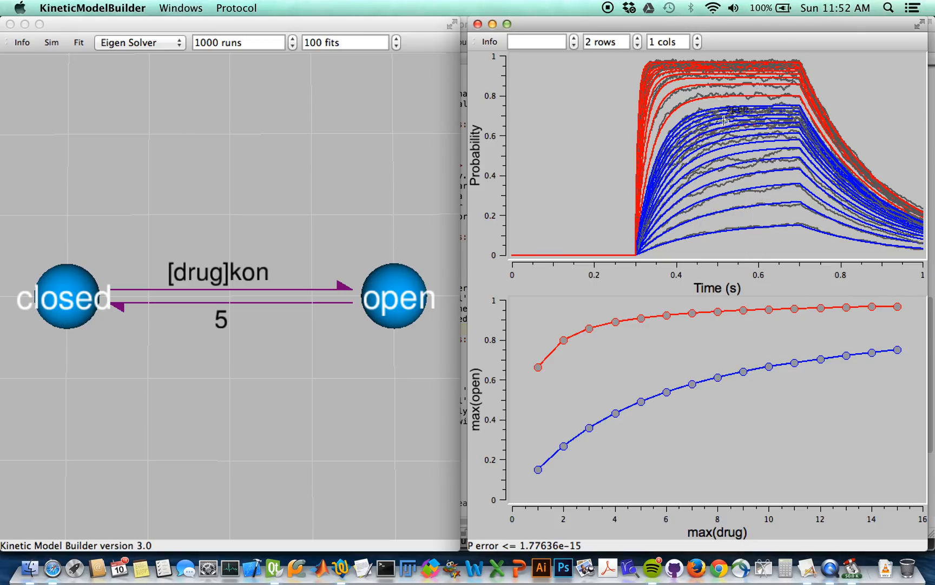
click(22, 42)
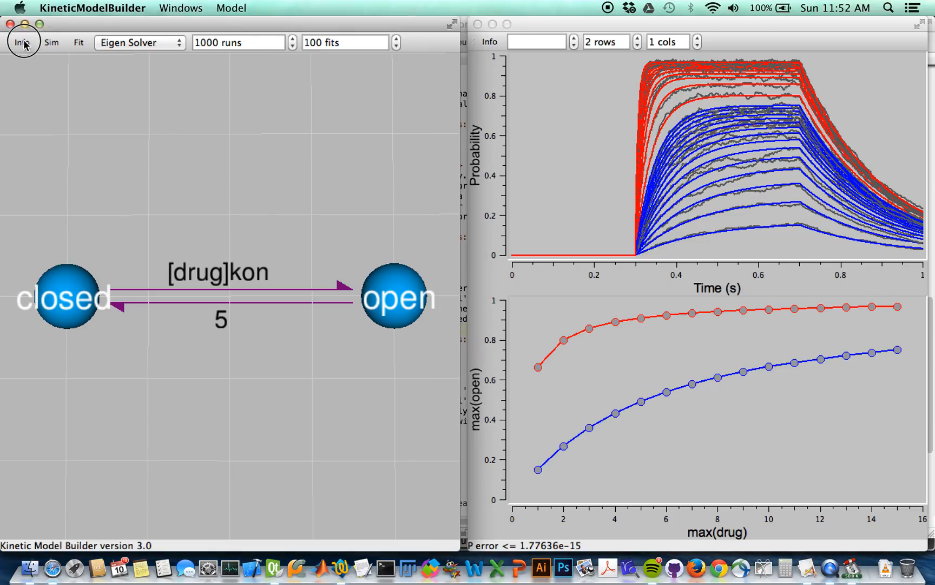
click(82, 44)
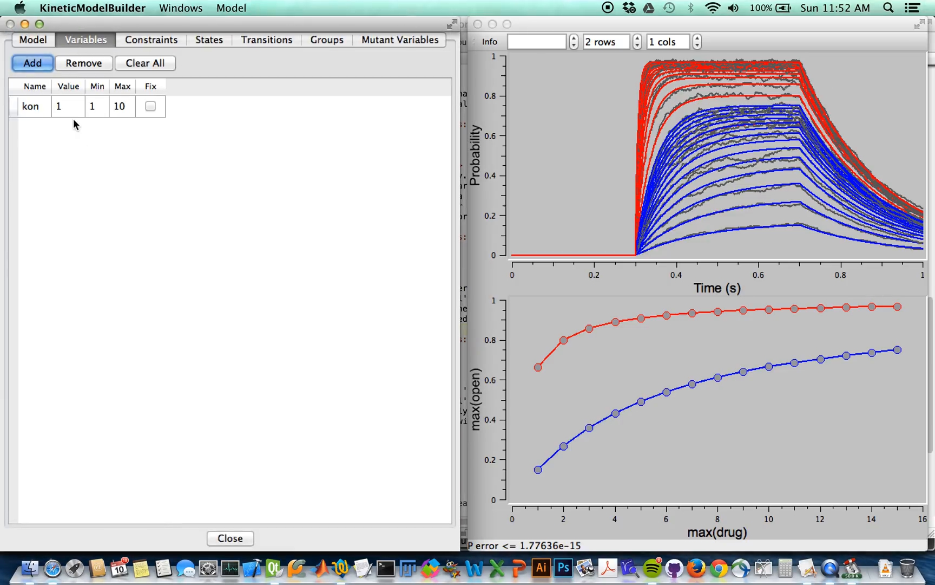
click(403, 39)
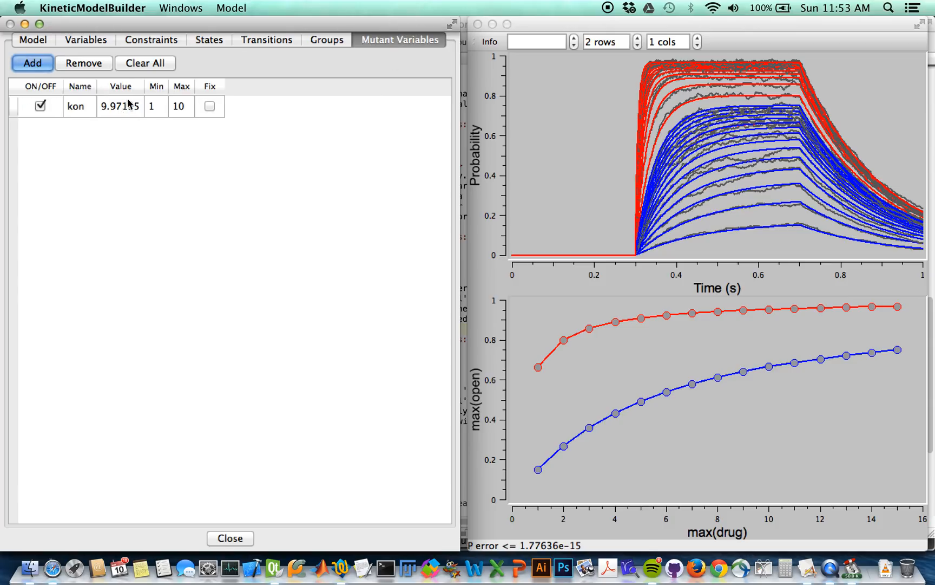
key(Escape)
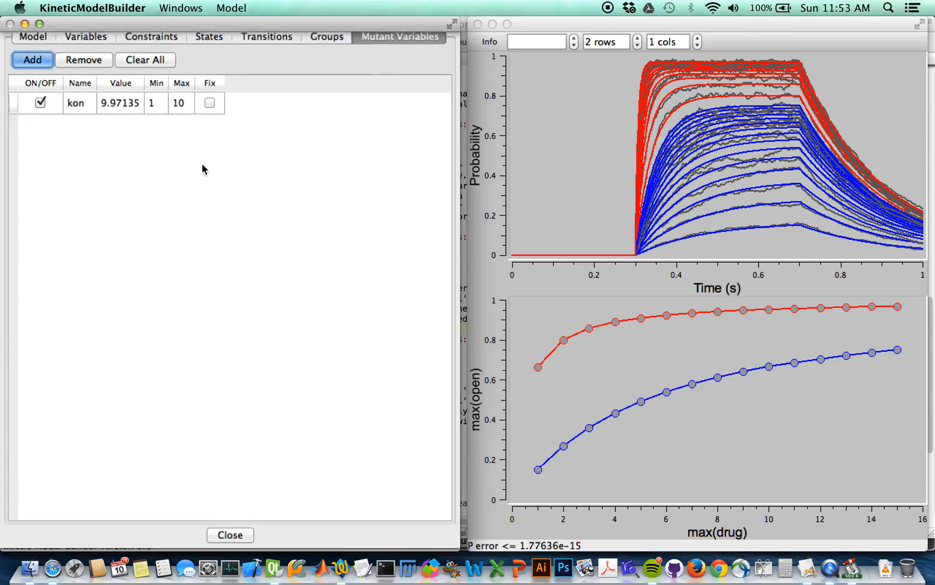